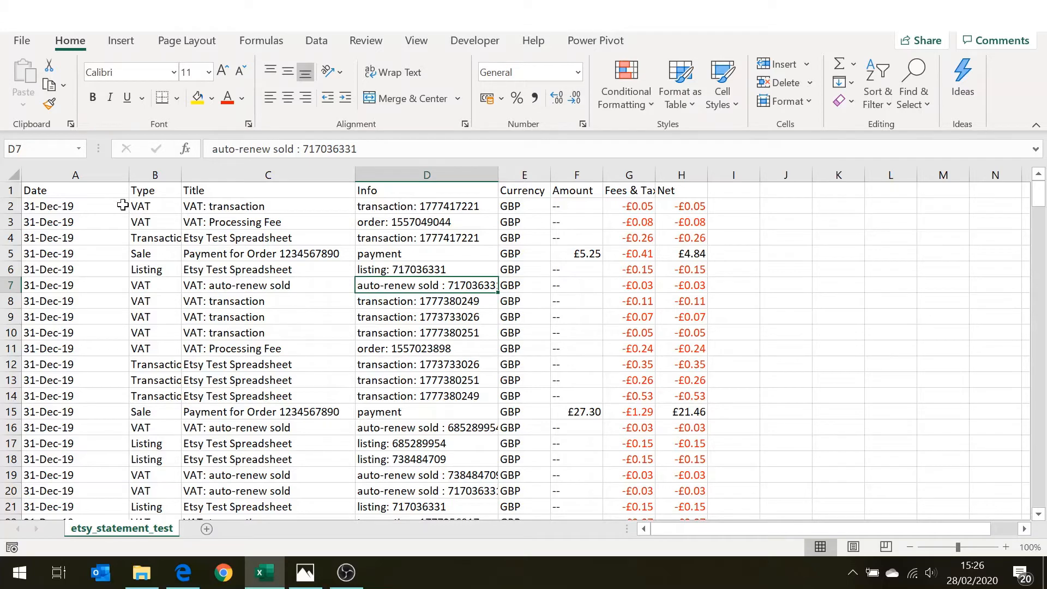
Freeze the statement's top row so the column headings stay in view, and check it against the rows further down.
left_click(84, 206)
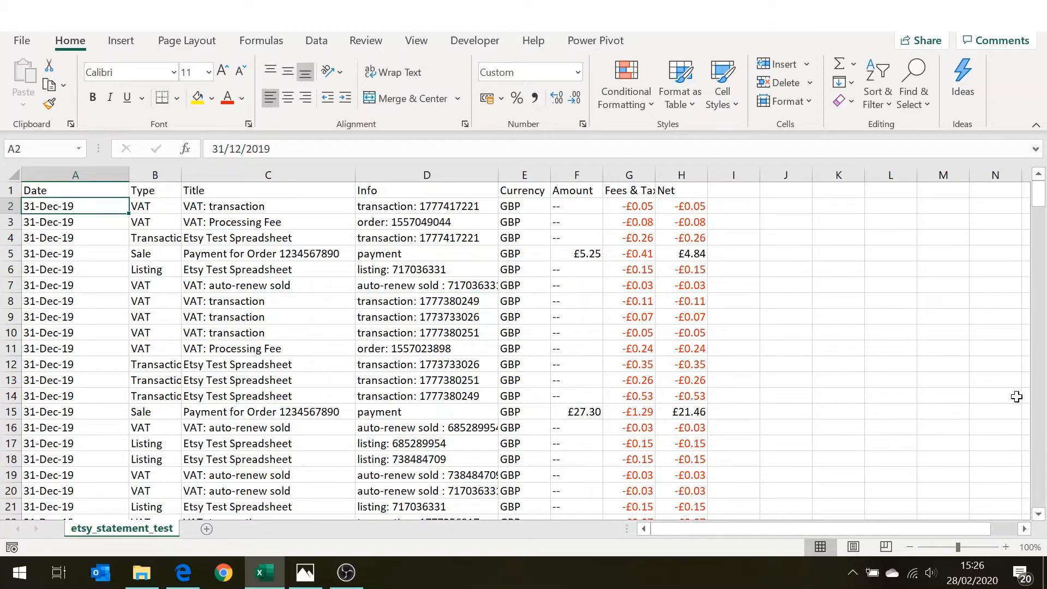
scroll(1043, 439, "down", 20)
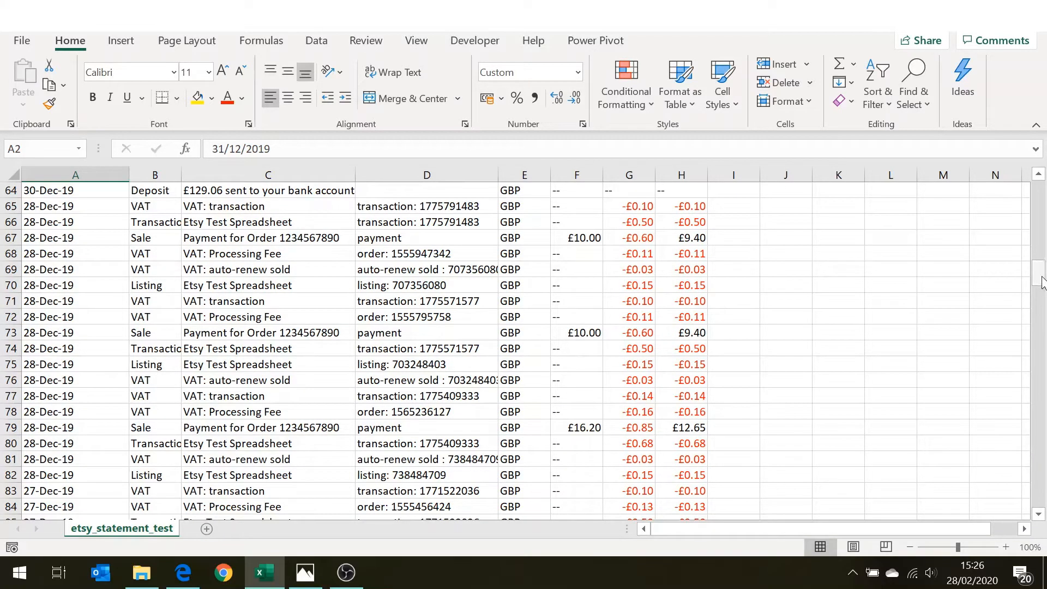
left_click_drag(1042, 282, 1042, 194)
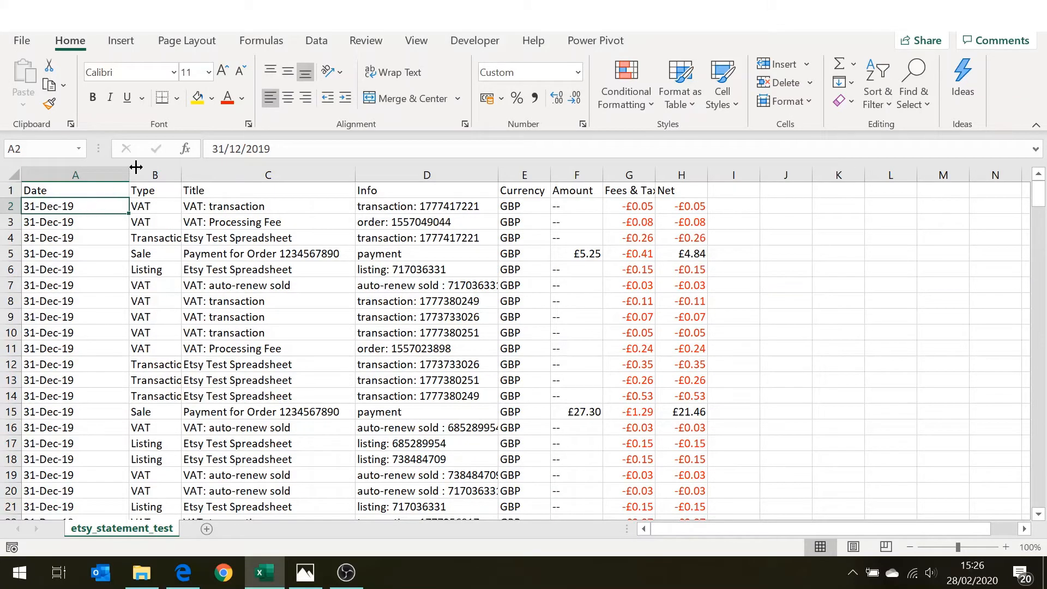
left_click(422, 44)
left_click(550, 106)
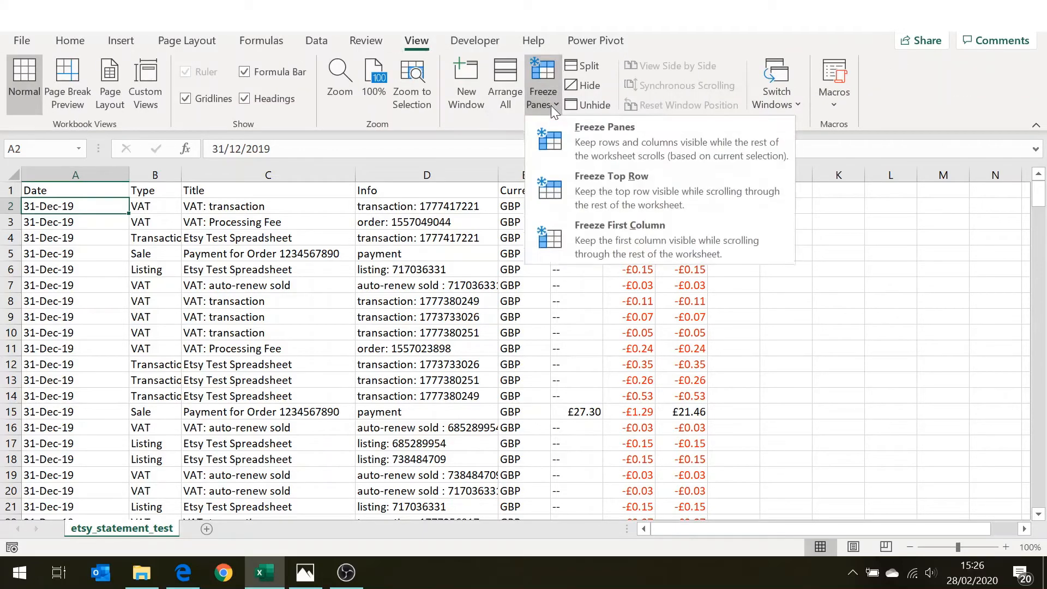
left_click(581, 188)
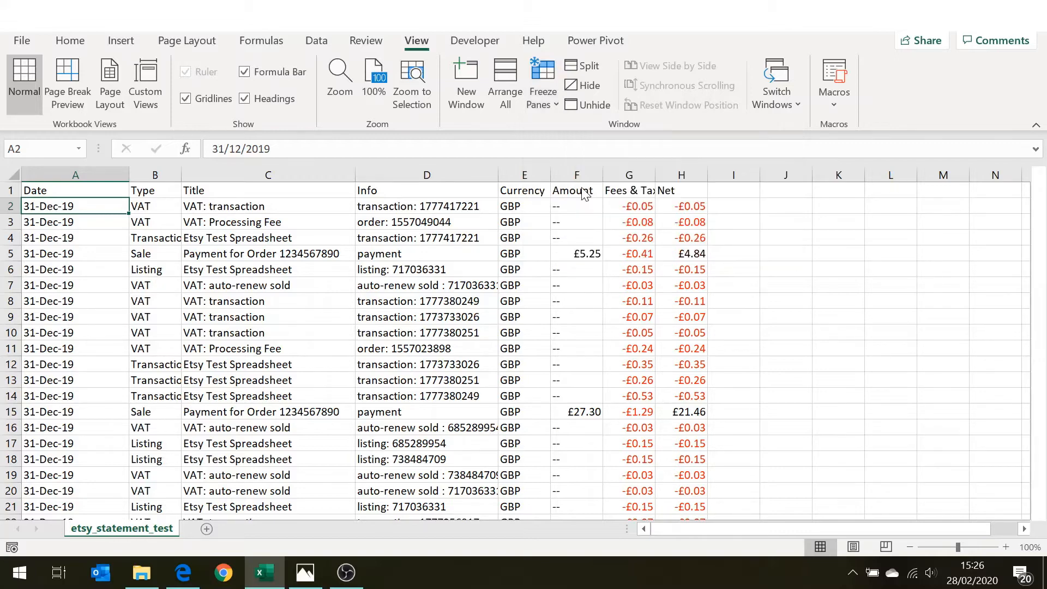
left_click(1041, 430)
left_click(1041, 432)
left_click(1041, 435)
left_click(1041, 436)
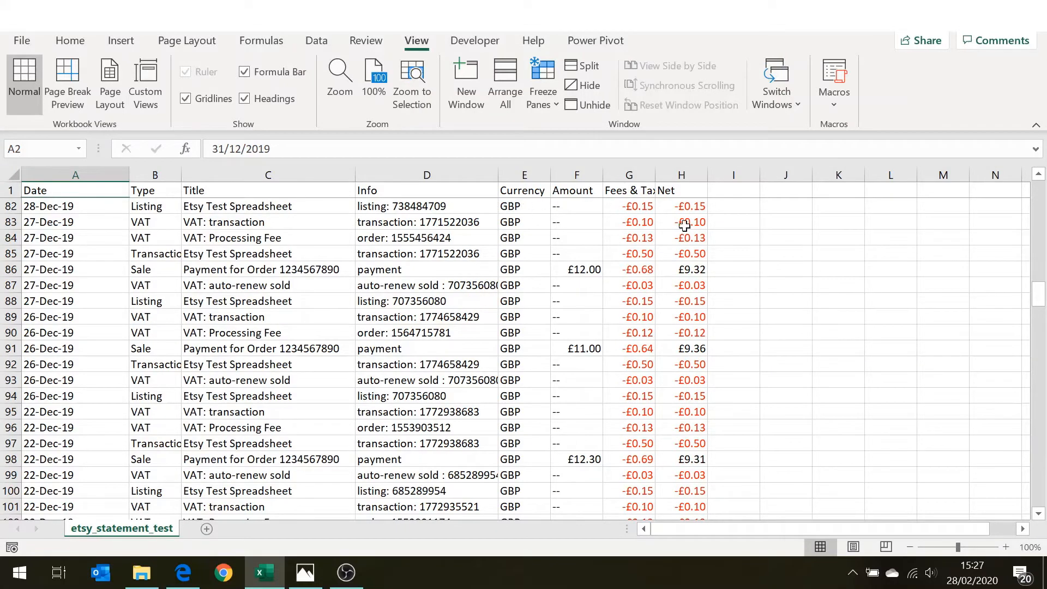
left_click_drag(1041, 302, 1041, 188)
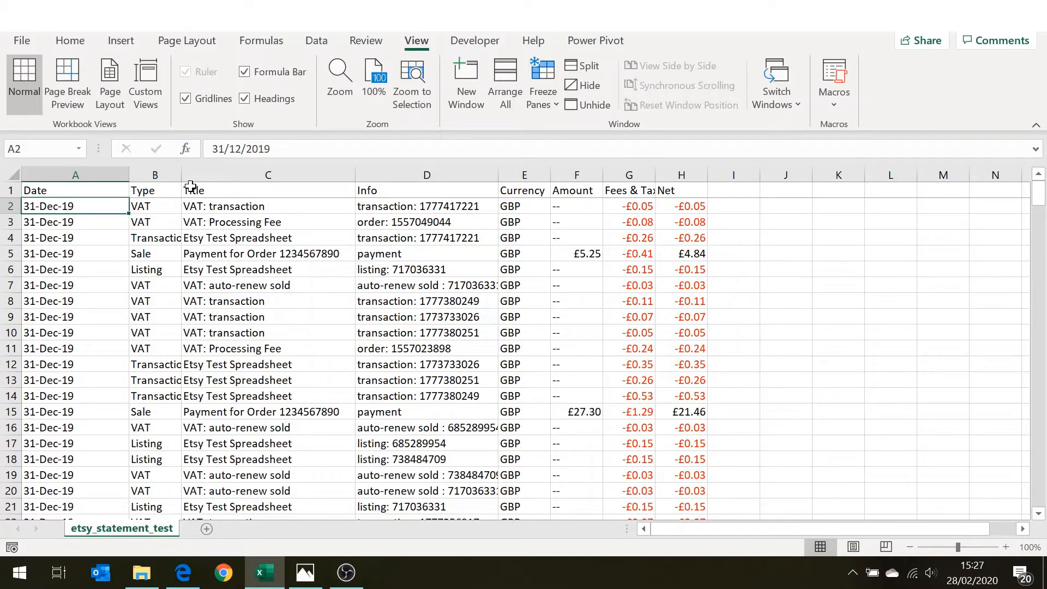
Turn on filtering for the statement's heading row.
left_click(250, 190)
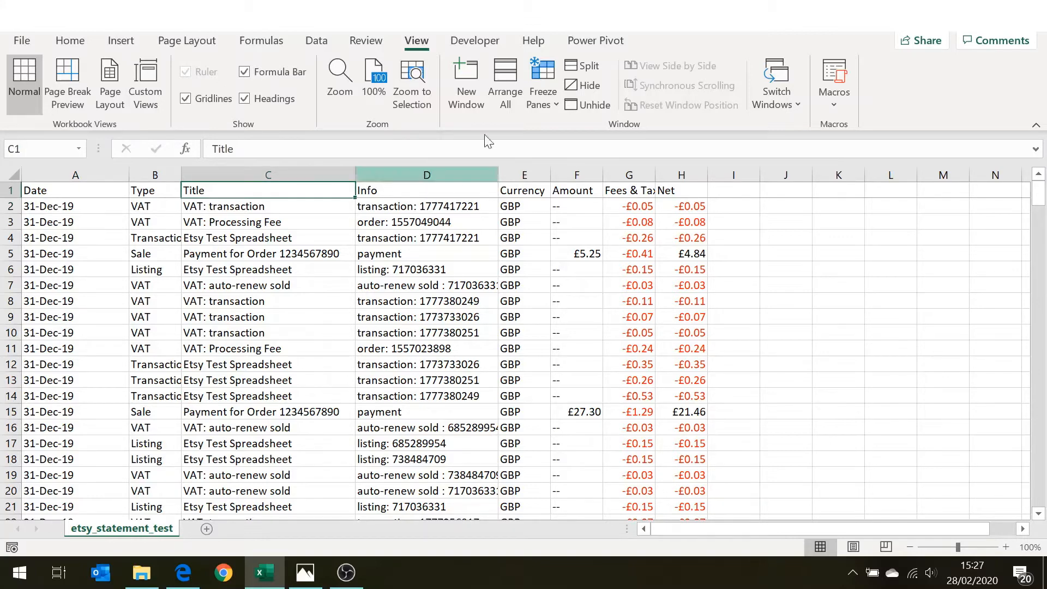
left_click(73, 41)
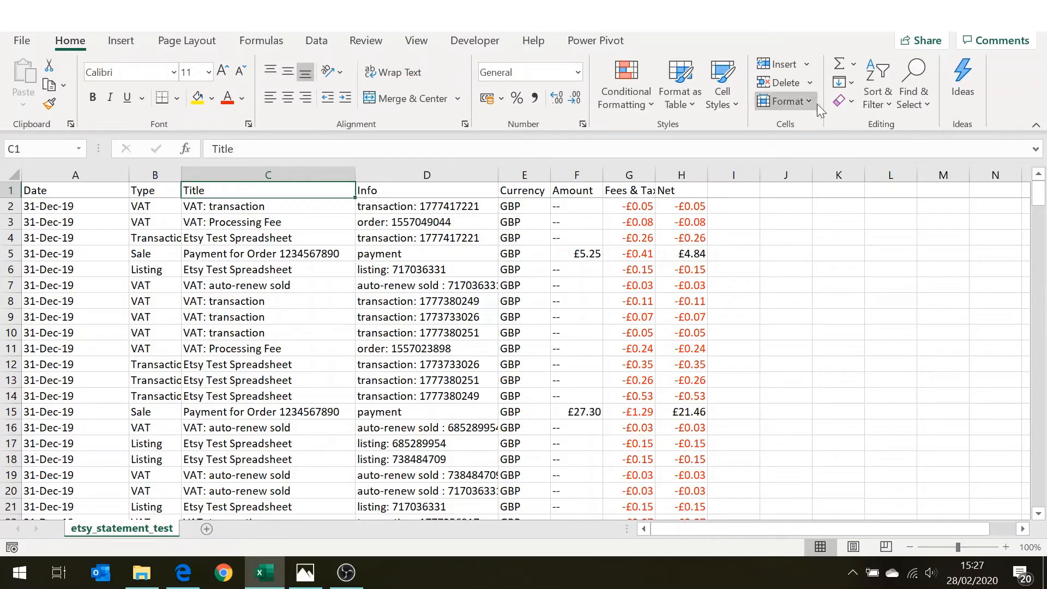
left_click(887, 109)
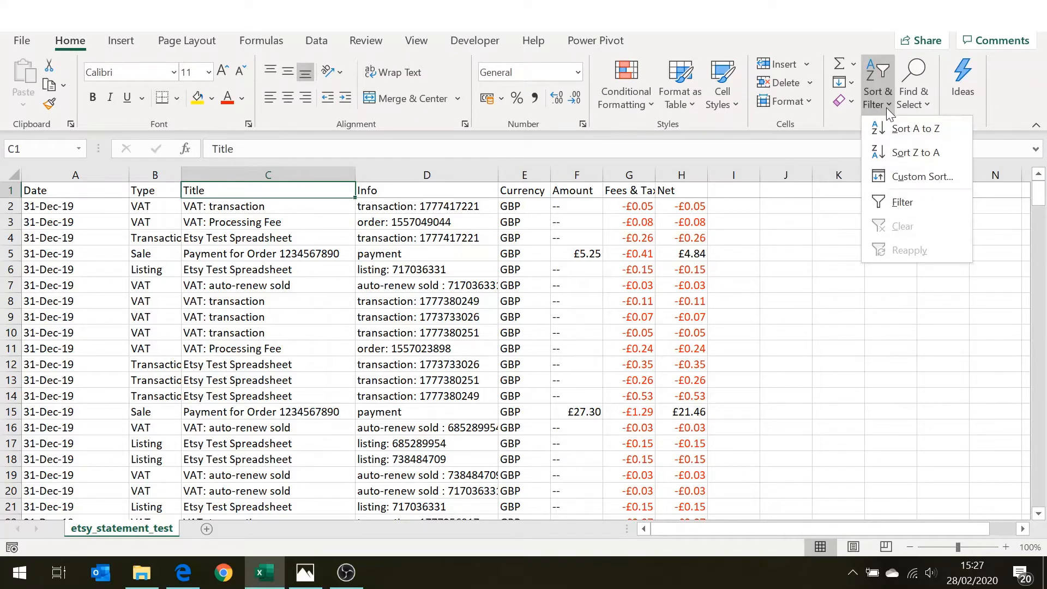
left_click(892, 199)
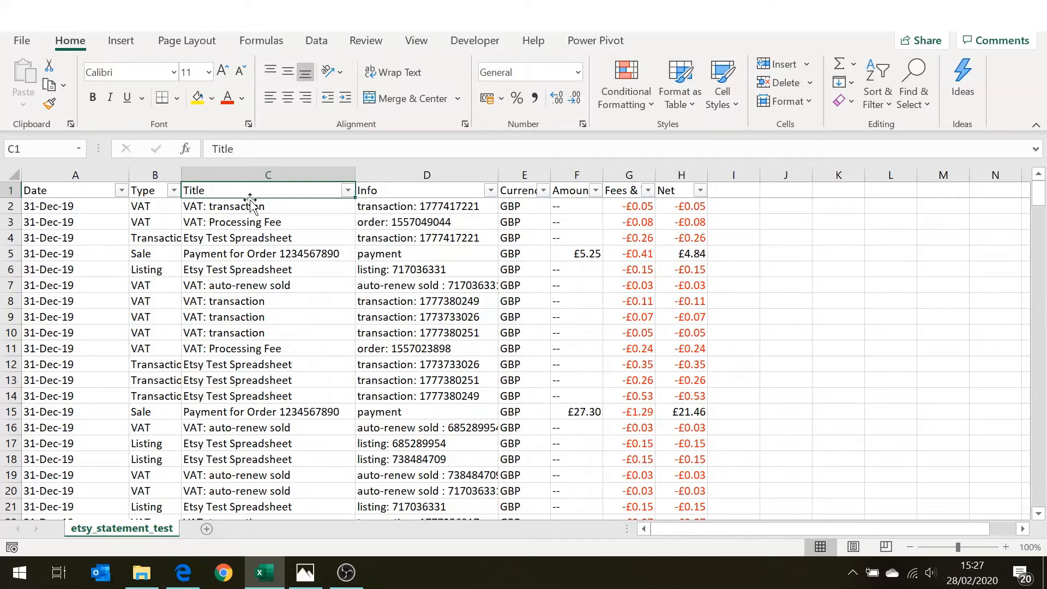
Filter the Type column to show only Sale rows.
left_click(173, 191)
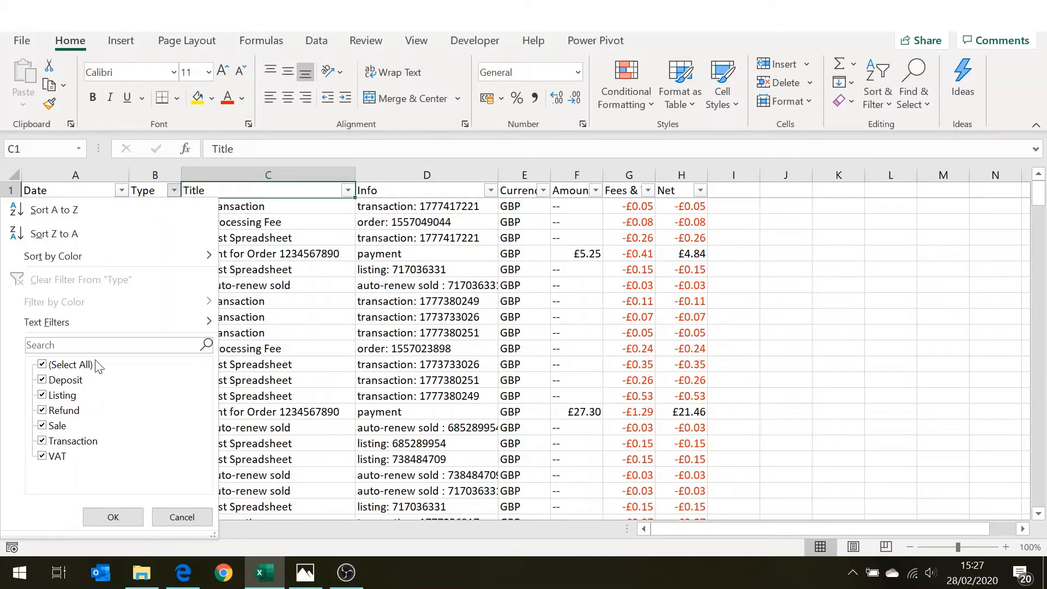
left_click(42, 364)
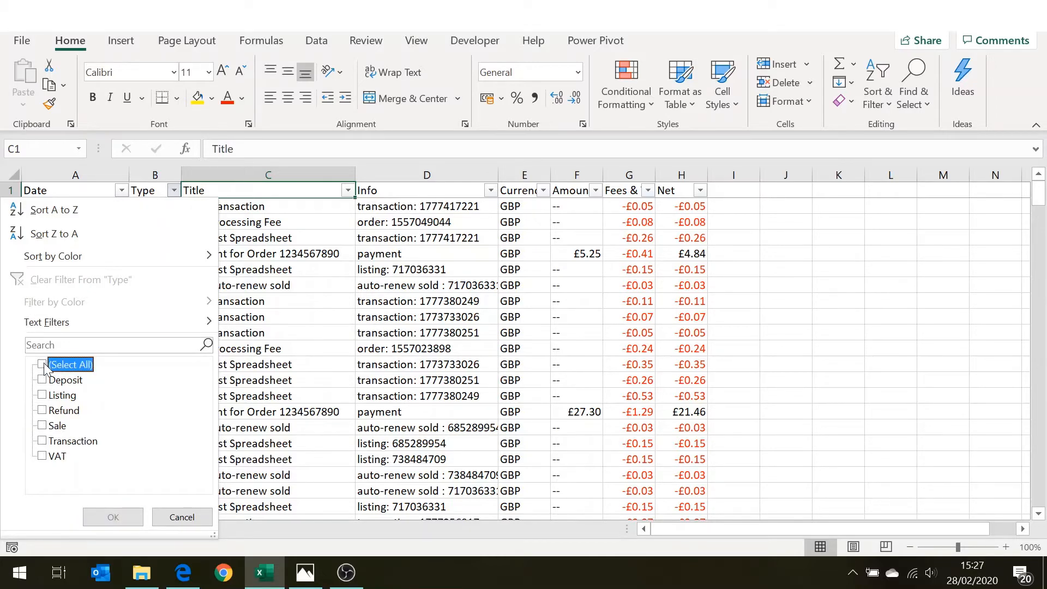
left_click(43, 426)
left_click(112, 516)
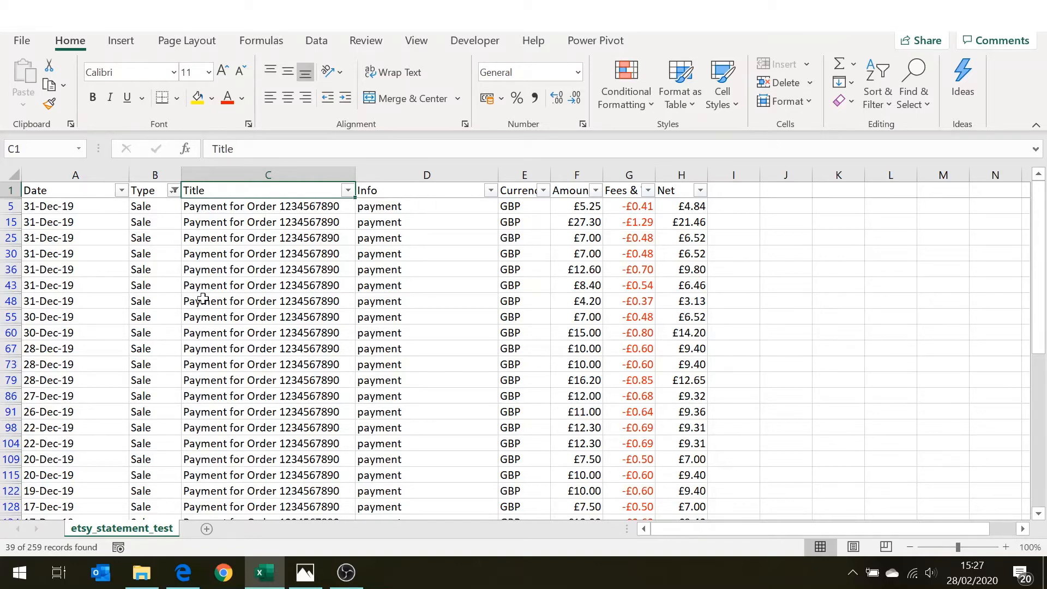
Change the Type filter to show only Listing rows instead of Sale rows.
left_click(174, 190)
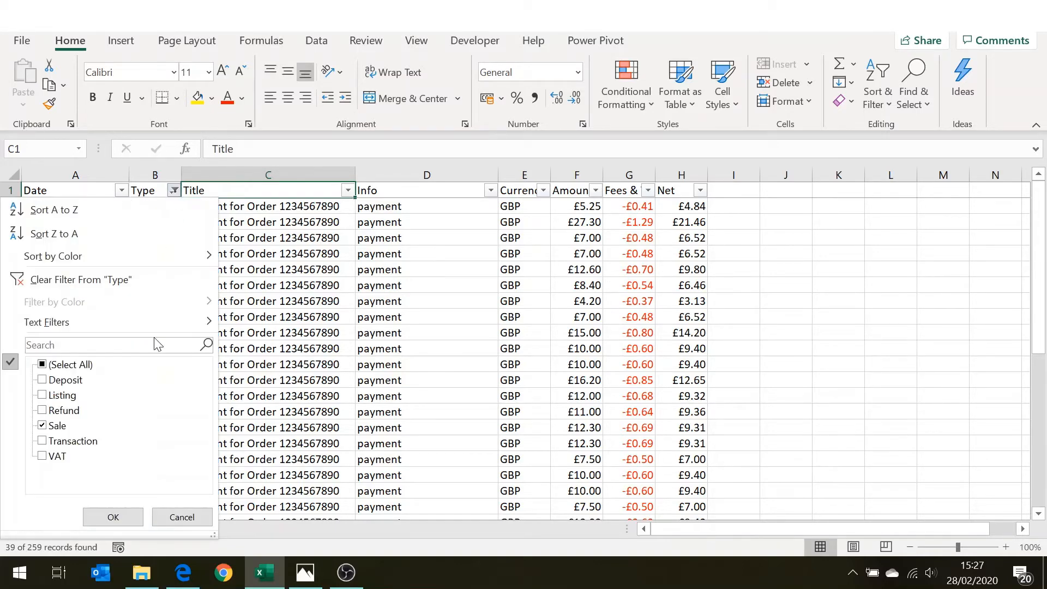
left_click(58, 425)
left_click(42, 396)
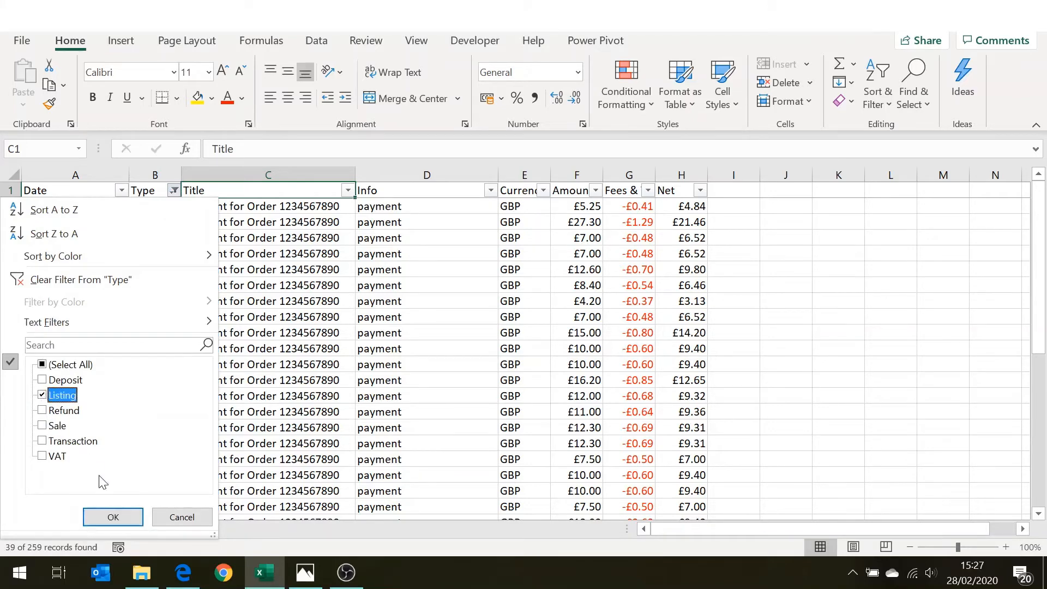
left_click(109, 516)
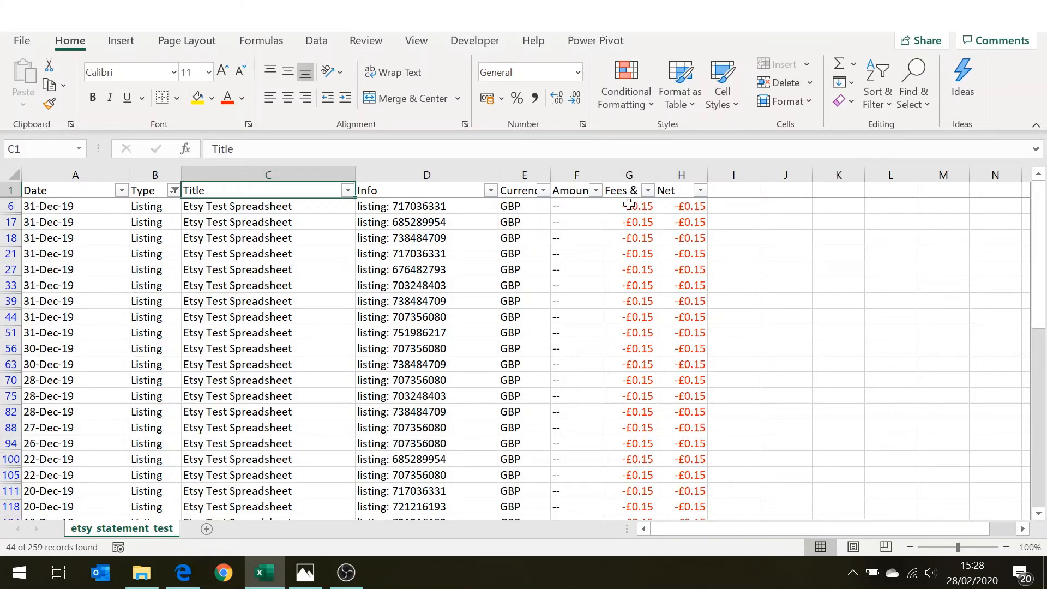
Widen the Fees & Taxes column to fit its heading, and select the whole column to read the listing fee total.
left_click_drag(655, 175, 685, 174)
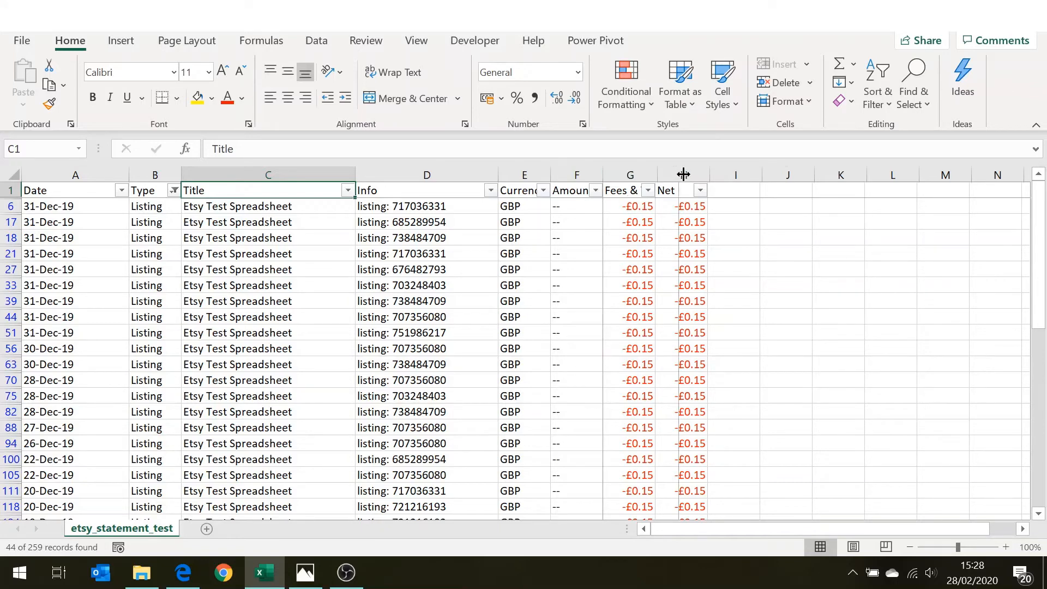
left_click(638, 172)
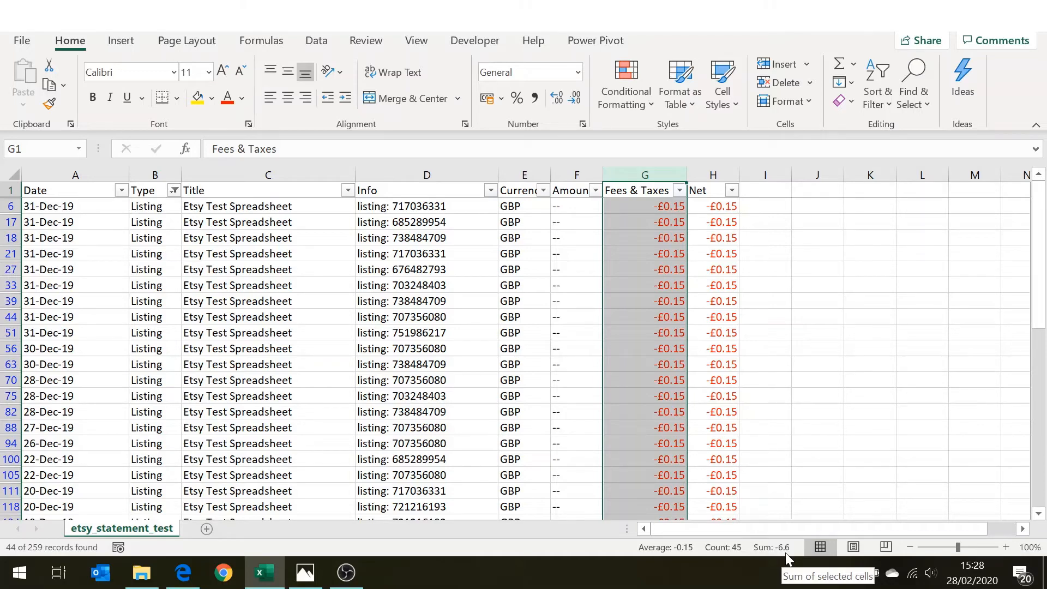
Change the Type filter to show only Transaction rows, with the Fees & Taxes column still selected for its total.
left_click(174, 191)
left_click(42, 395)
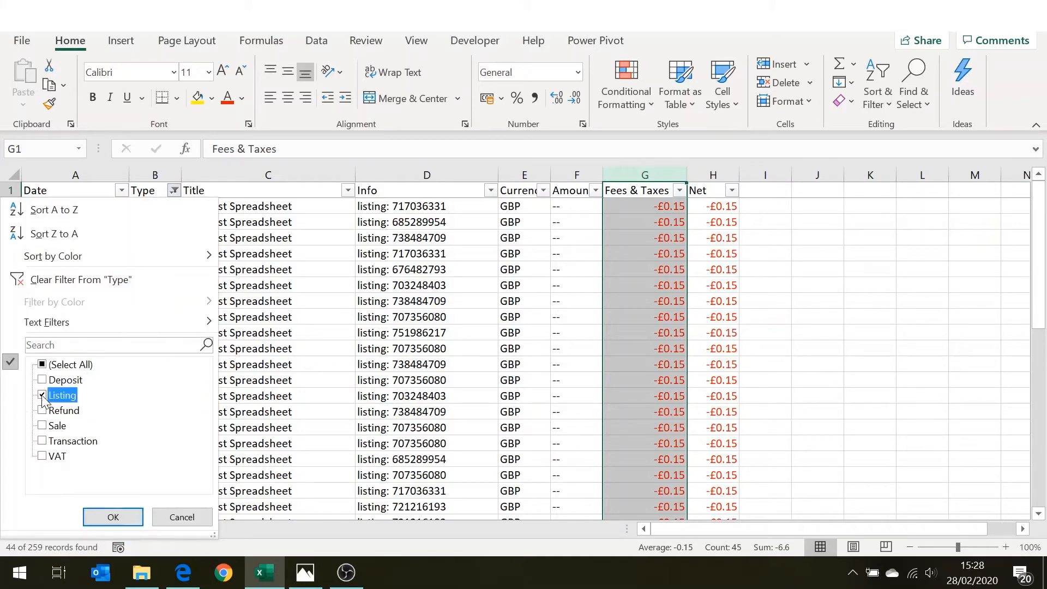
left_click(44, 441)
left_click(109, 516)
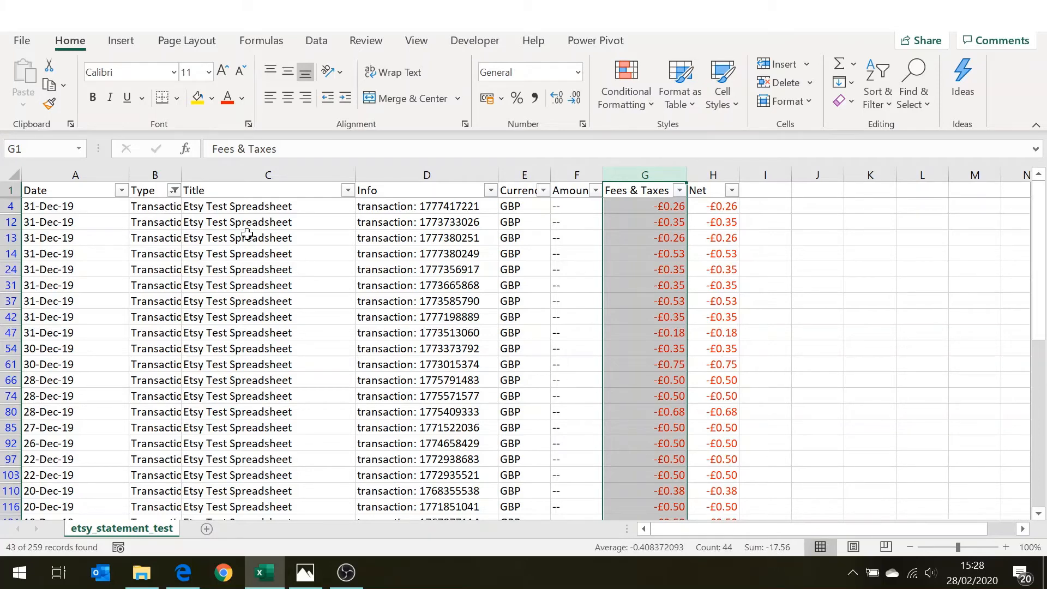
Reset the Type filter to include all row types again.
left_click(174, 191)
left_click(42, 365)
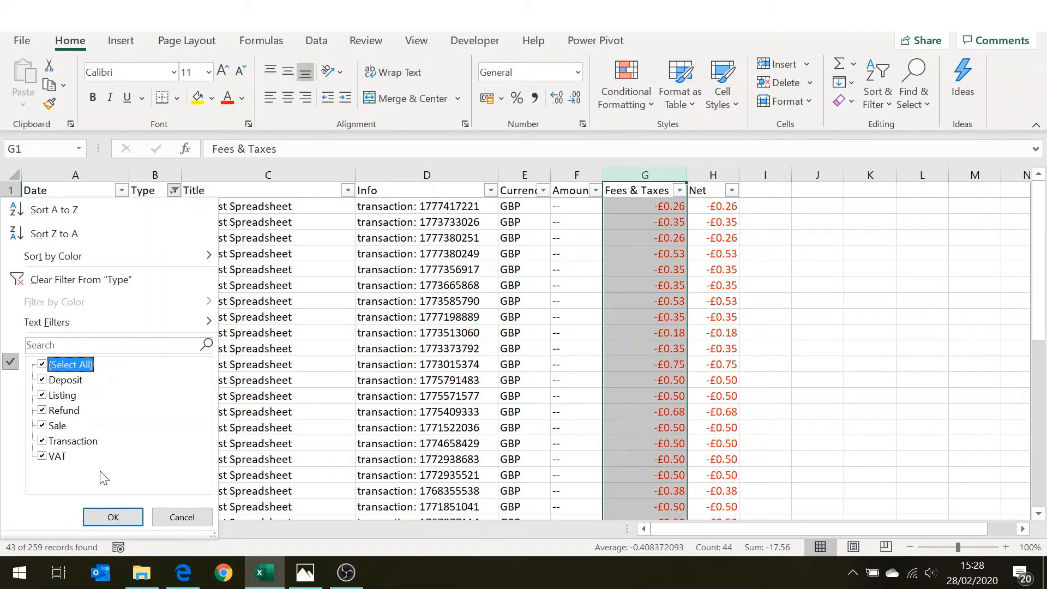
left_click(113, 516)
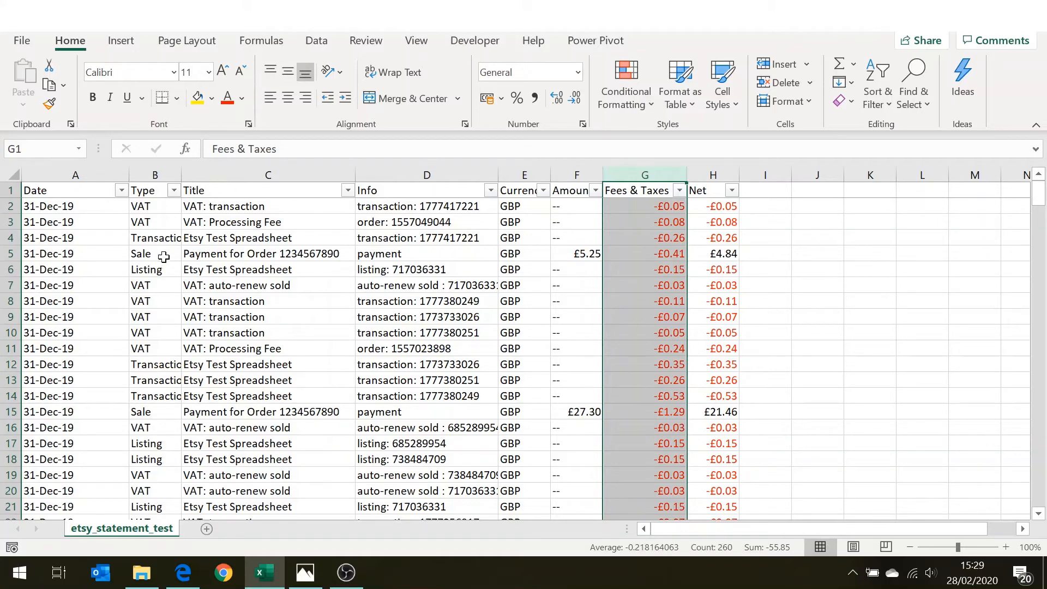
Sort the statement by Date from oldest to newest, followed by a sort on Type from A to Z.
left_click(137, 206)
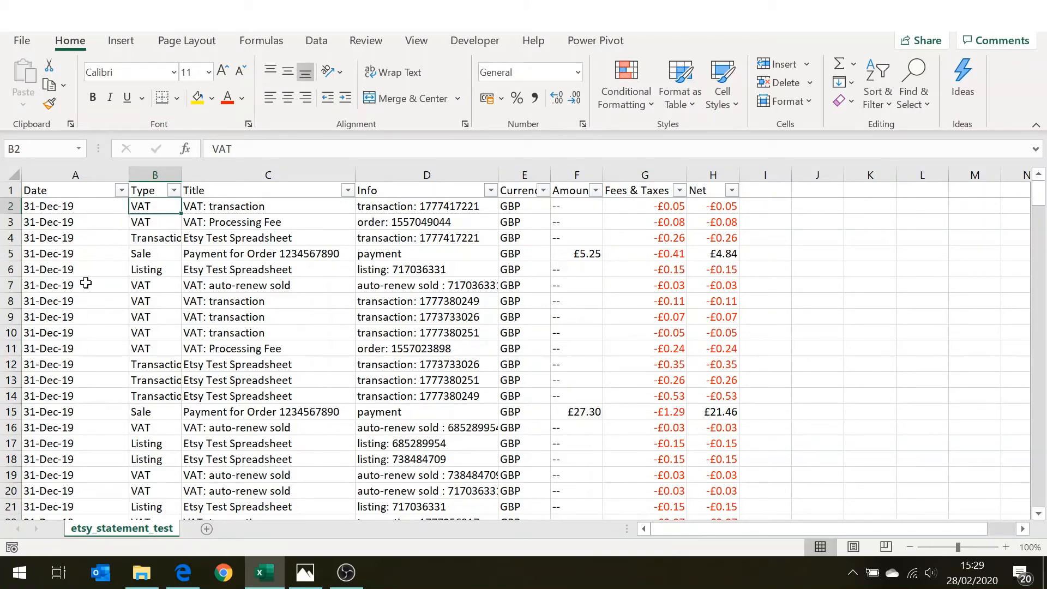
left_click(121, 191)
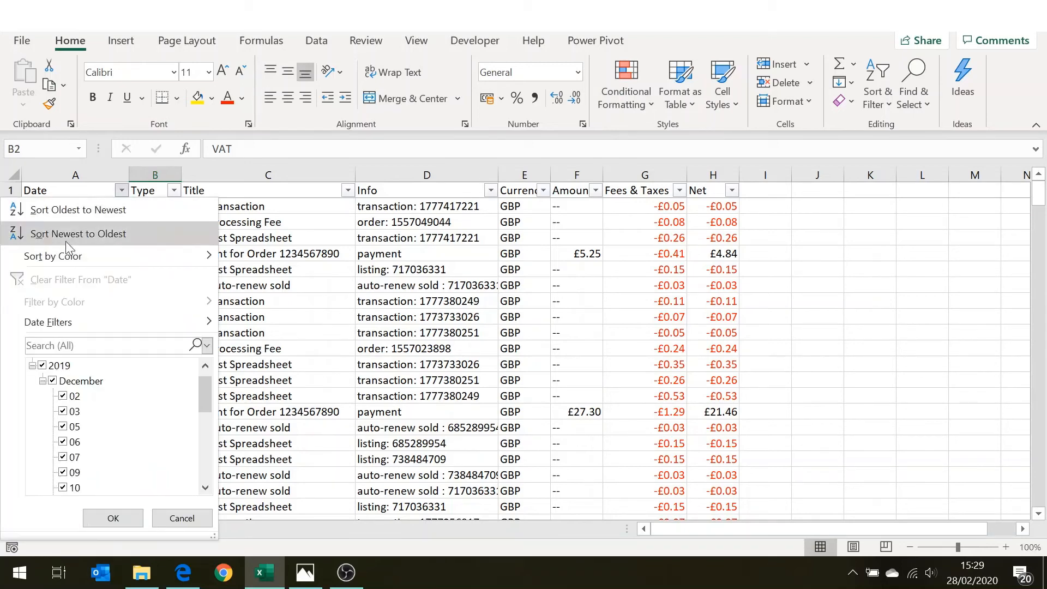
left_click(80, 210)
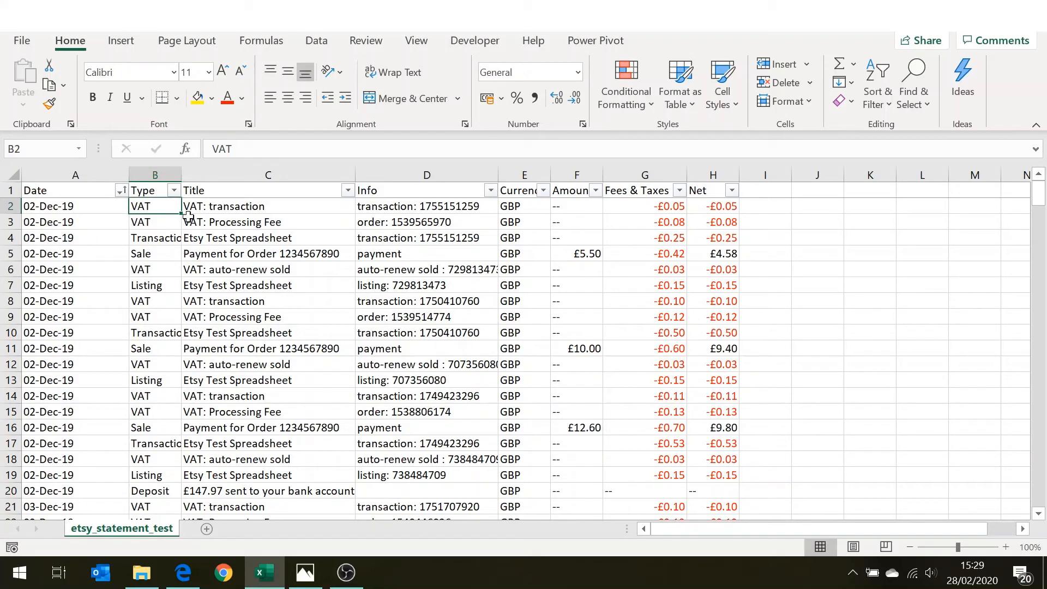
left_click(174, 190)
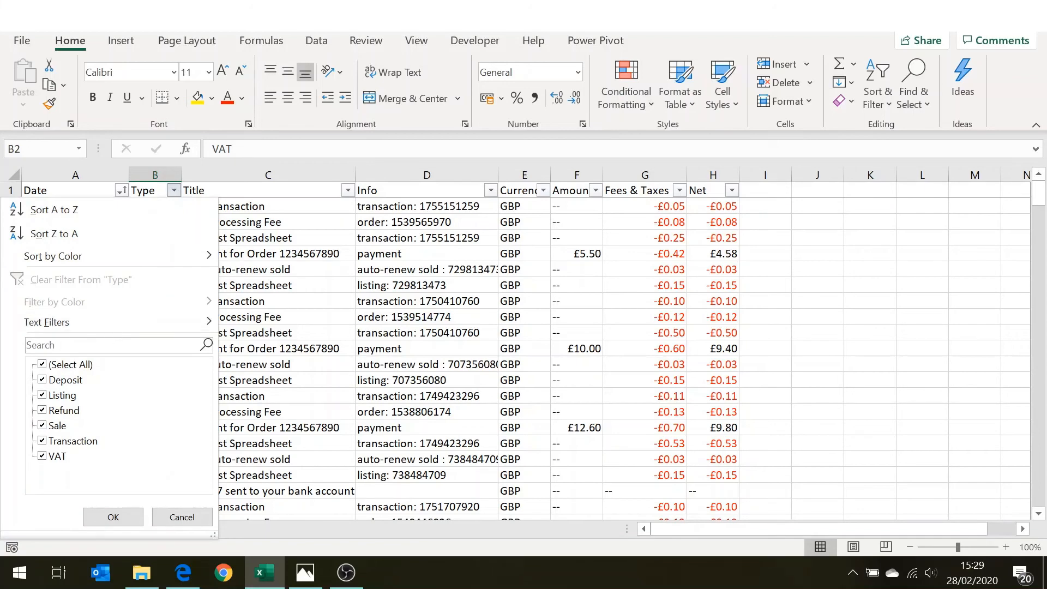
left_click(75, 213)
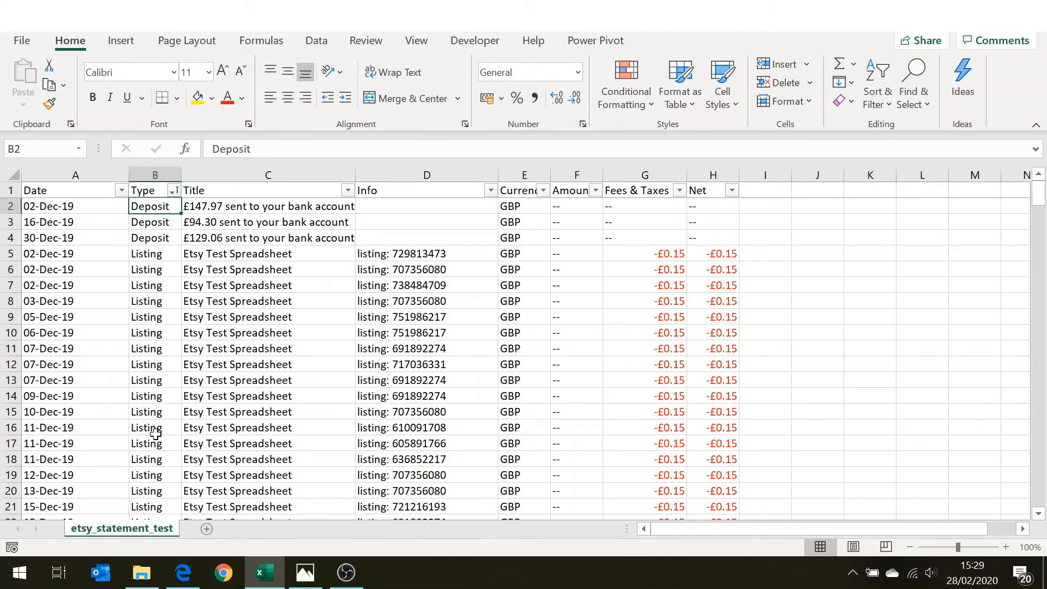
Examine how the sorted statement groups its rows by type and orders the dates within each type.
key("Page_Down")
key("Page_Down")
key("Page_Down")
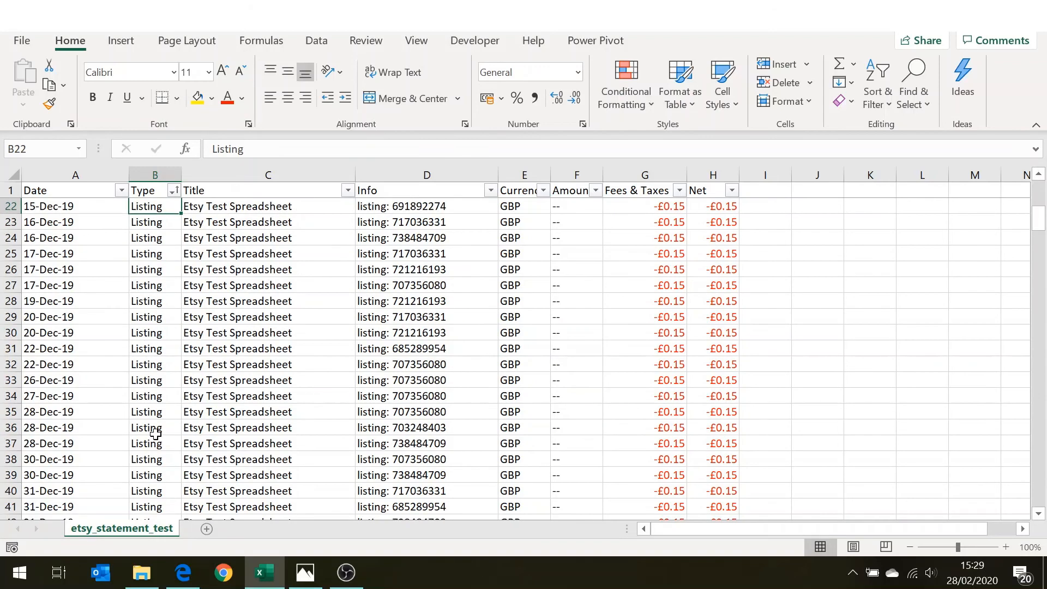
key("Page_Down")
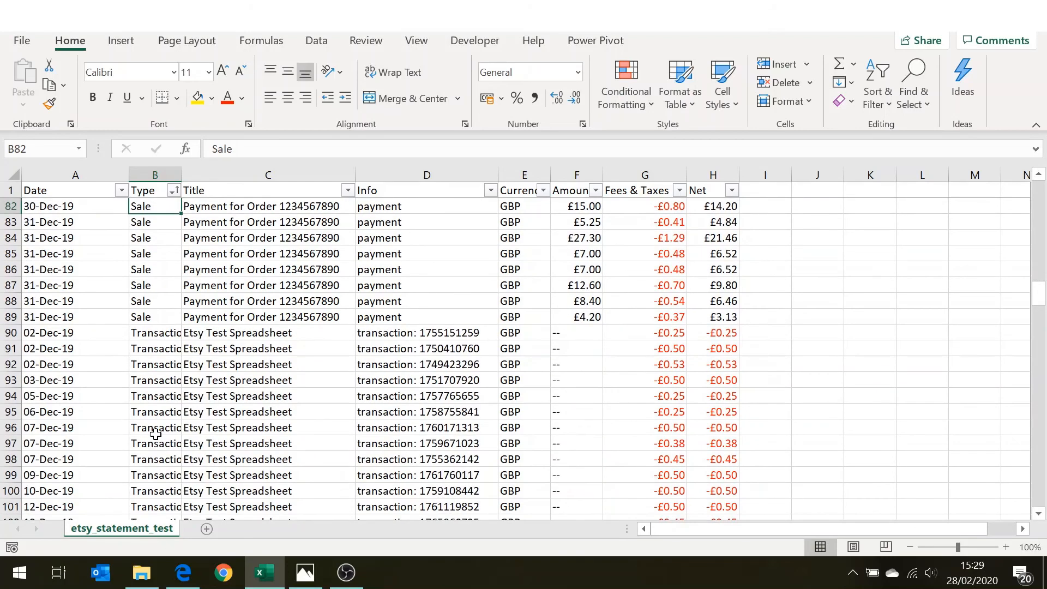
key("Page_Up")
key("Page_Up")
key("Page_Up")
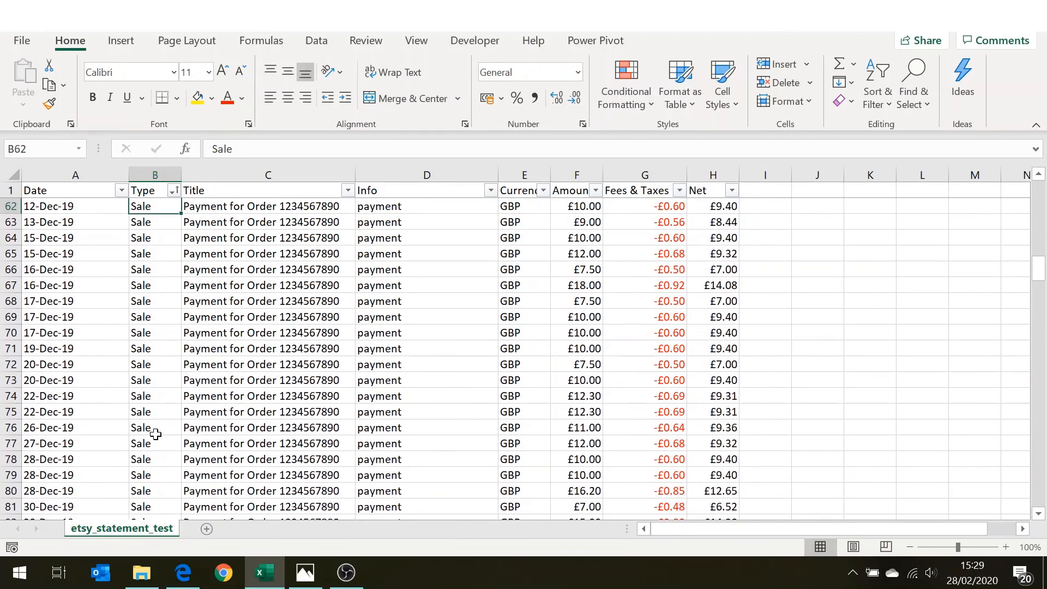
key("Page_Up")
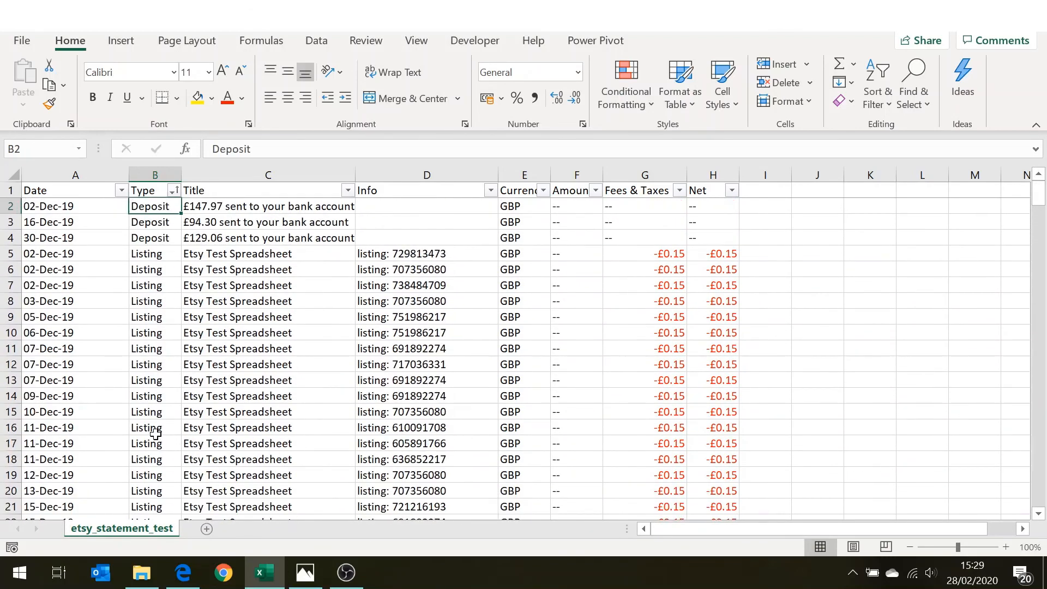